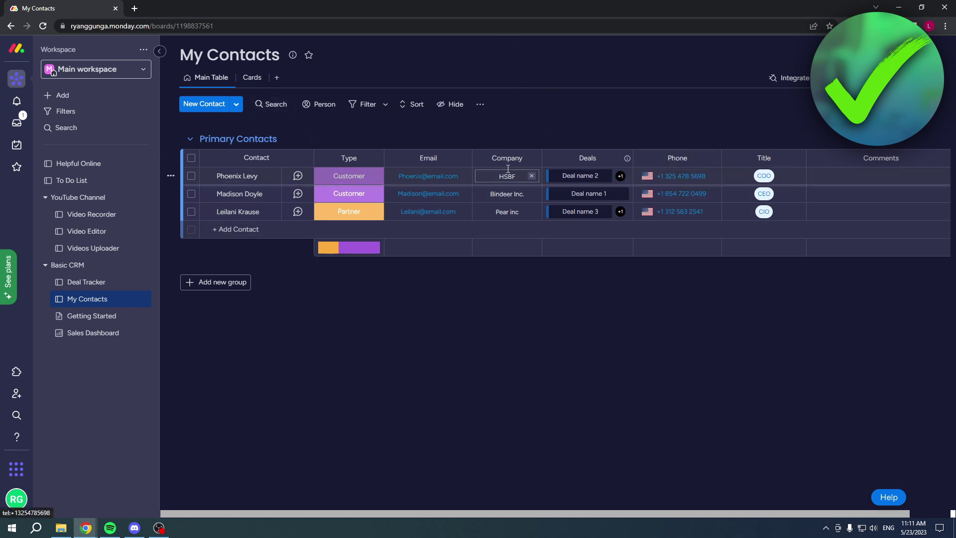
- Add an Emails & Activities widget to the first contact's item page
mouse_move(268, 181)
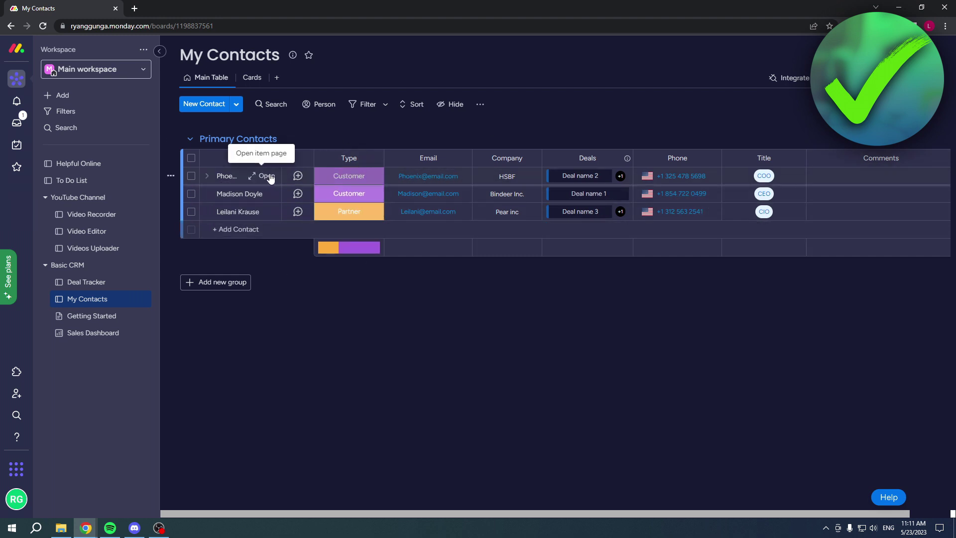
left_click(268, 178)
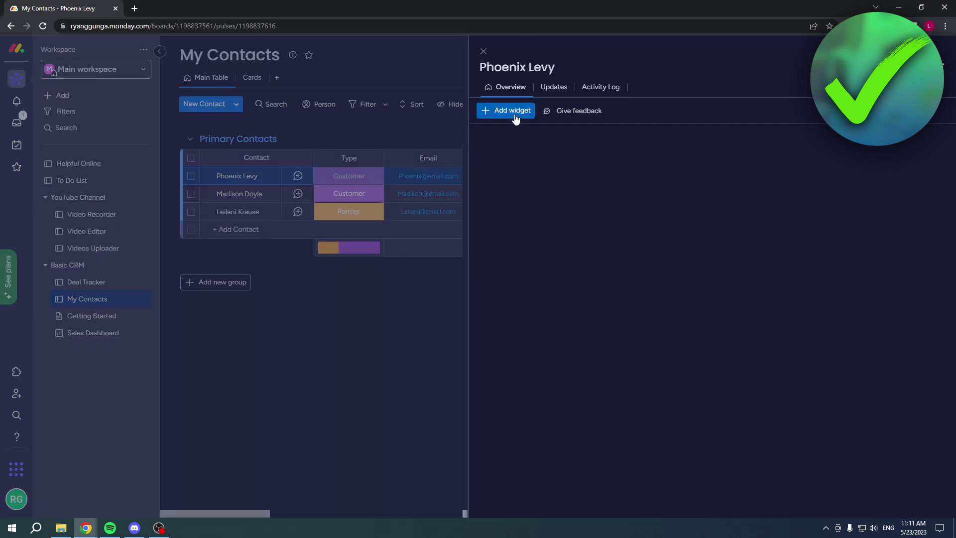
left_click(515, 118)
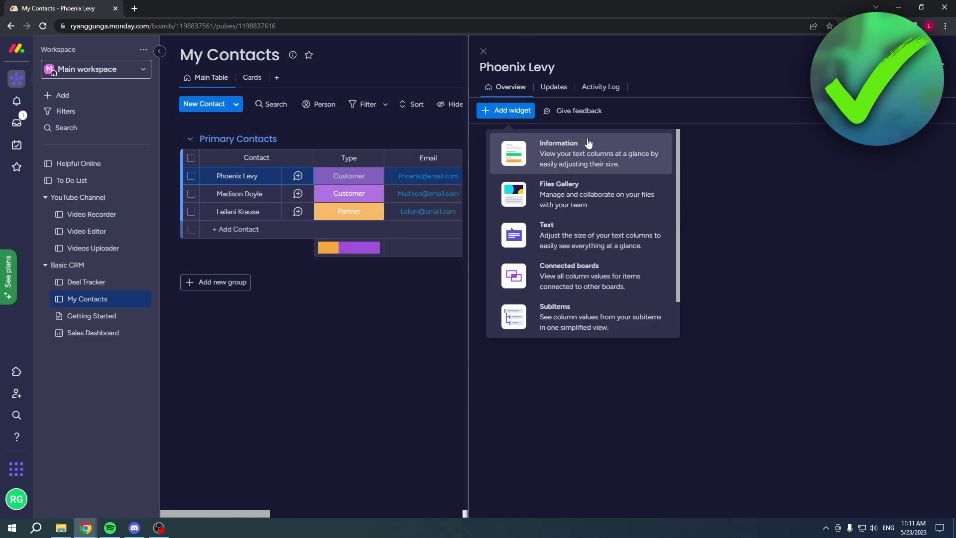
scroll(536, 301, "down", 1)
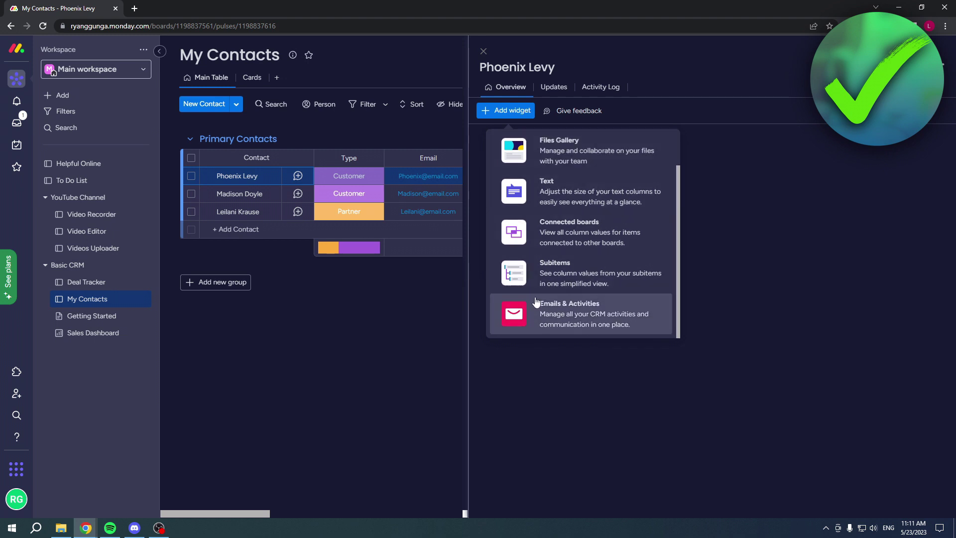
left_click(569, 313)
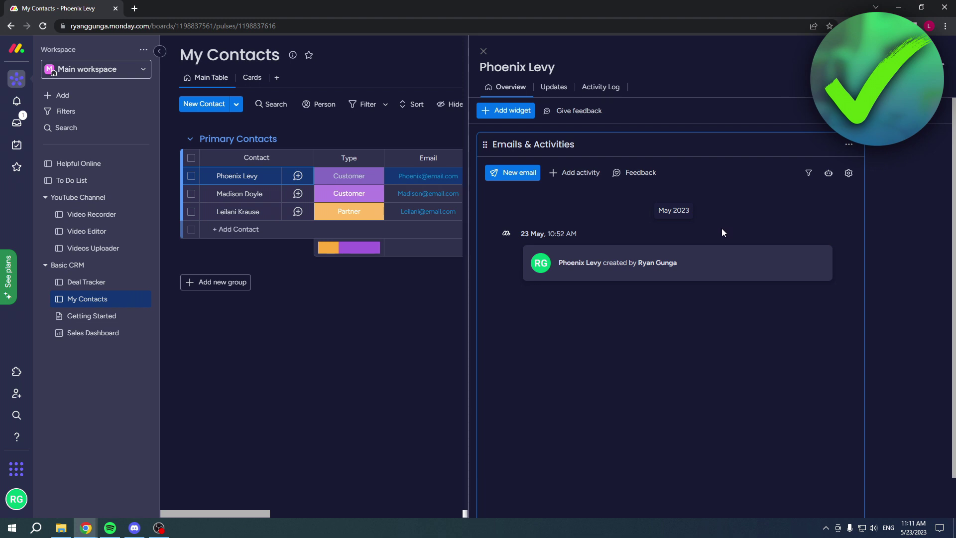
- Start connecting an Outlook account from the widget's email account setup settings
left_click(849, 174)
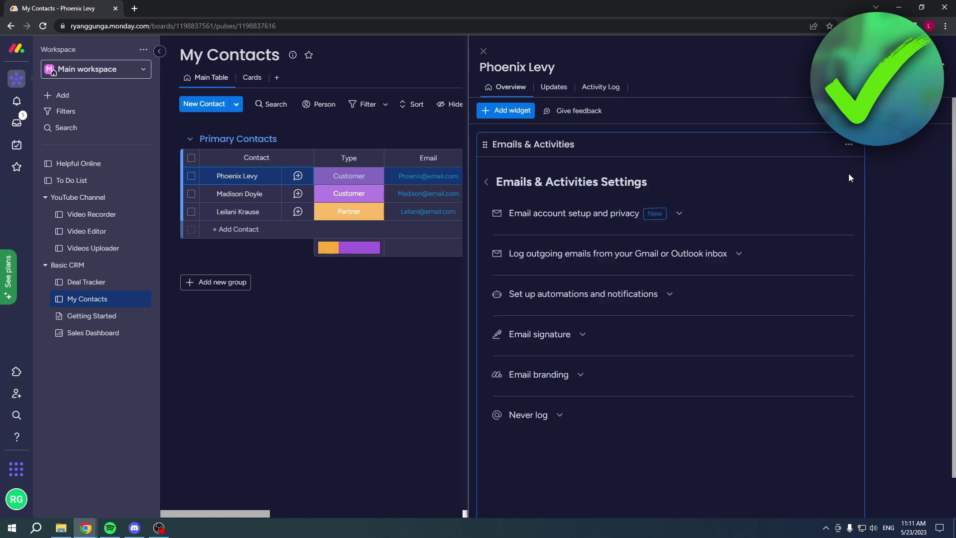
left_click(679, 215)
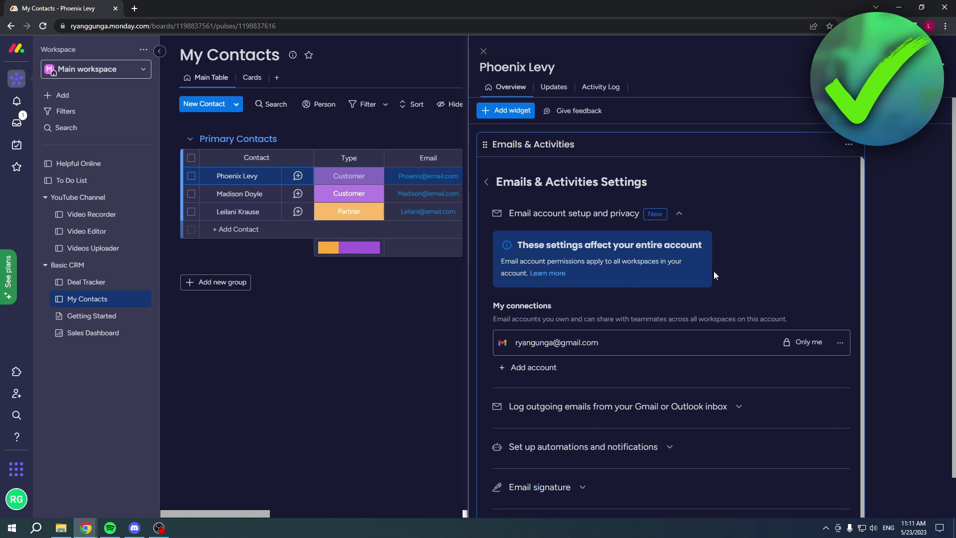
left_click(532, 371)
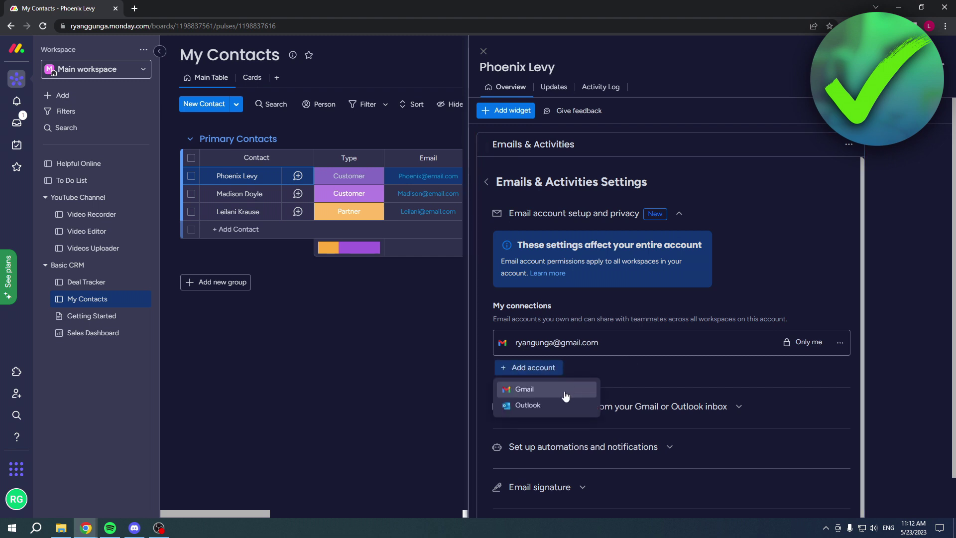
left_click(534, 407)
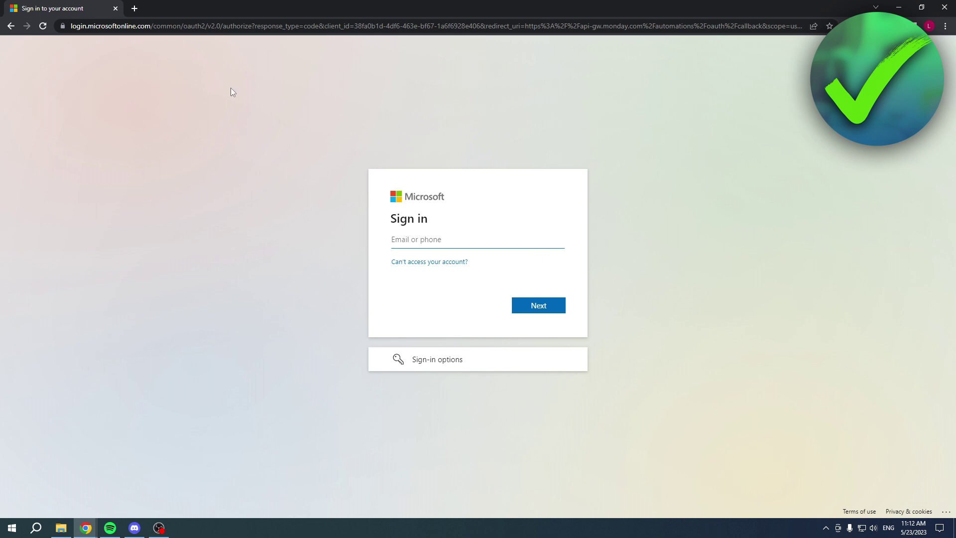
- Abandon Microsoft sign-in and return to monday.com with email account setup expanded
left_click(11, 26)
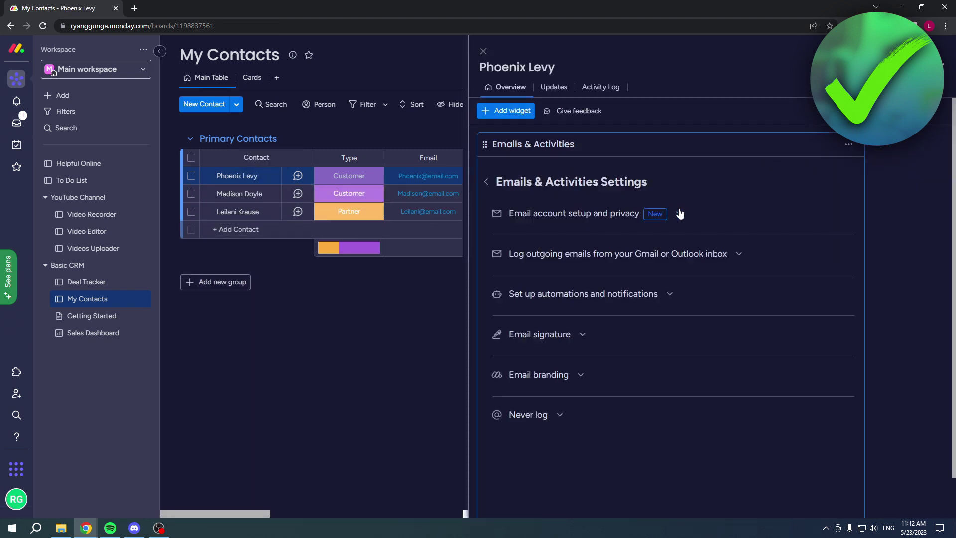
left_click(680, 214)
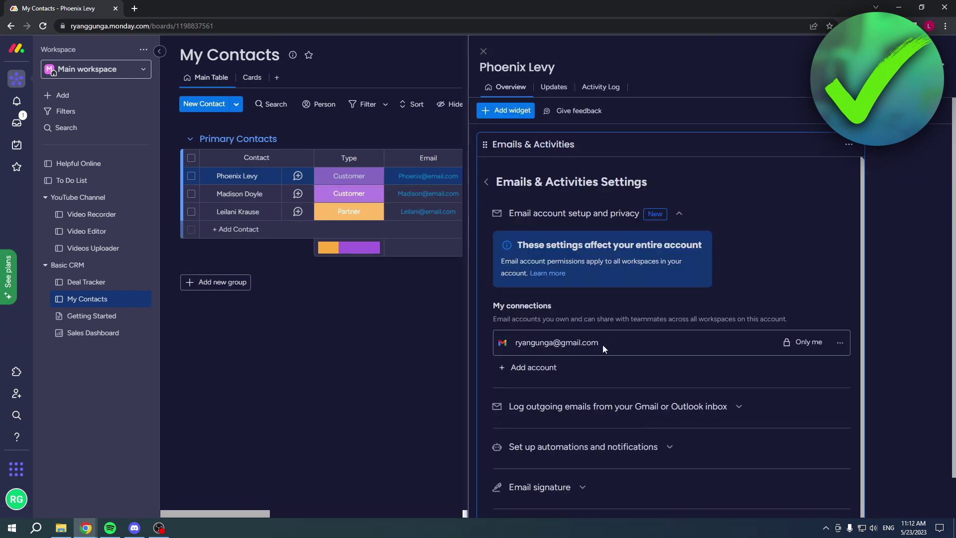
- Reopen the Emails & Activities settings and review the outgoing email logging options
left_click(486, 182)
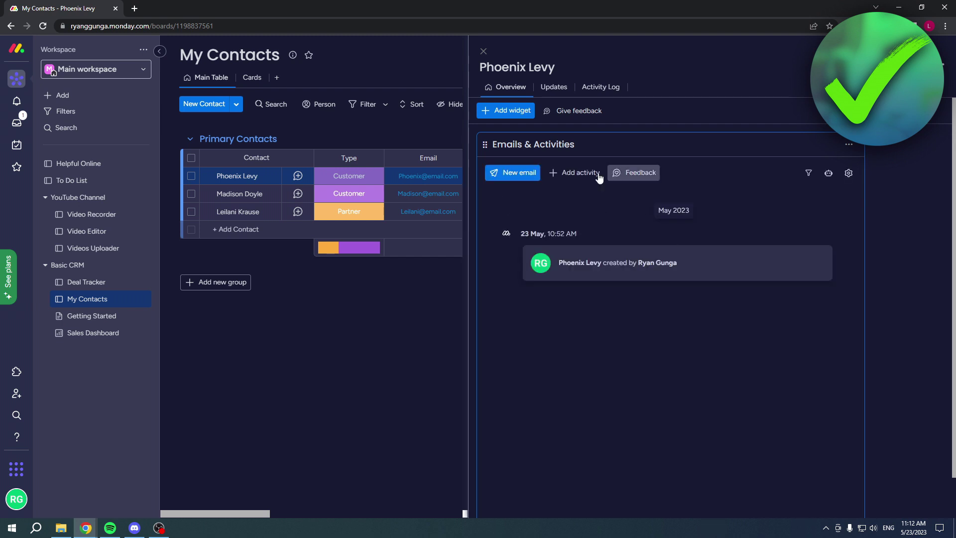
left_click(849, 173)
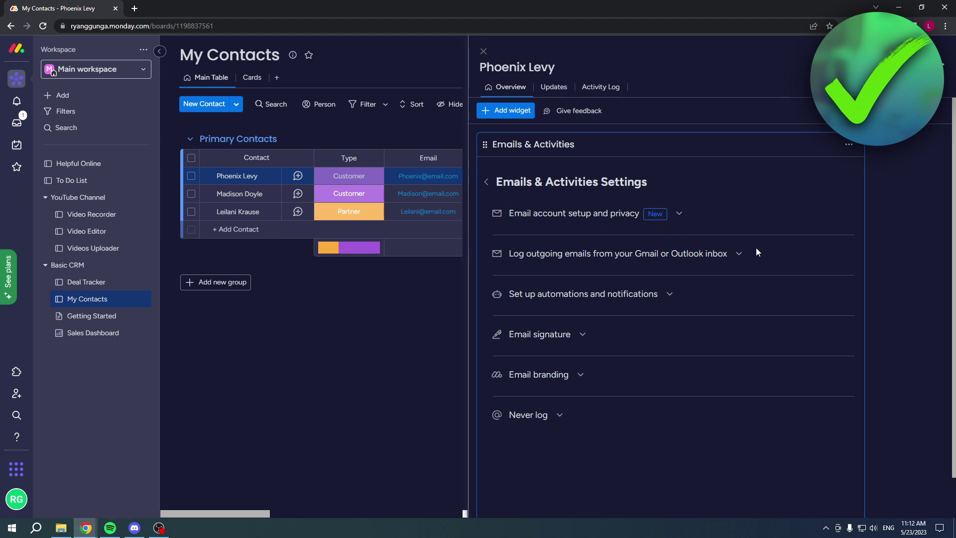
left_click(719, 253)
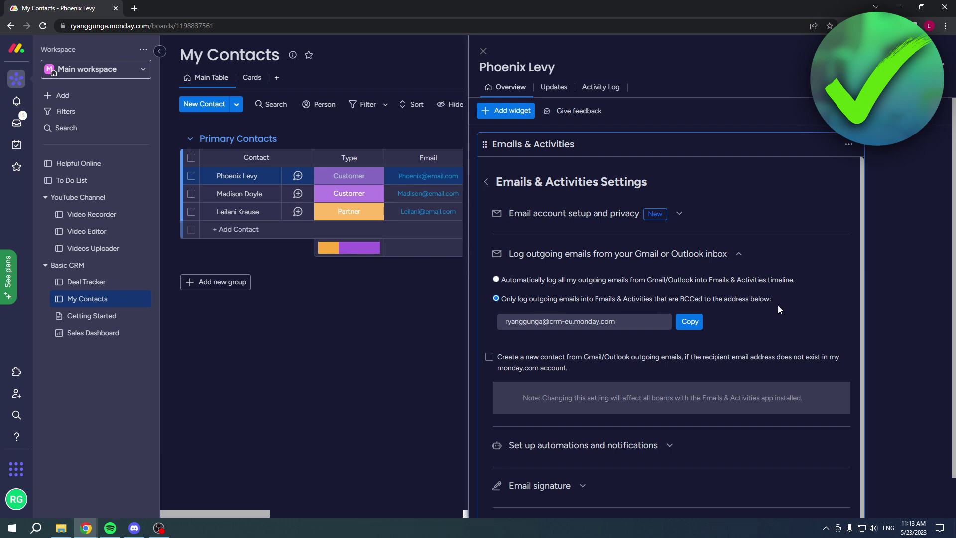
scroll(811, 317, "down", 1)
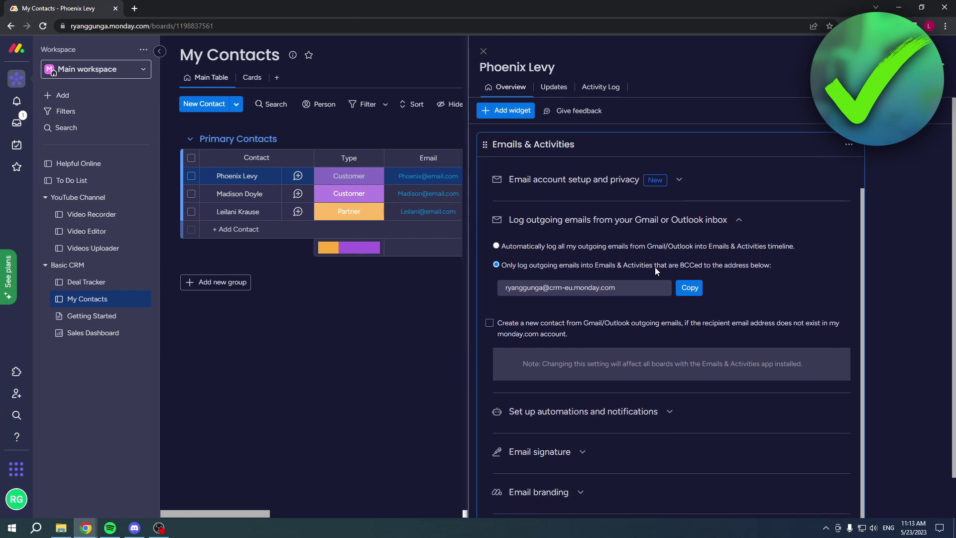
left_click(740, 219)
- Review the automations, Email signature, Email branding and Never log sections, then collapse them
left_click(664, 294)
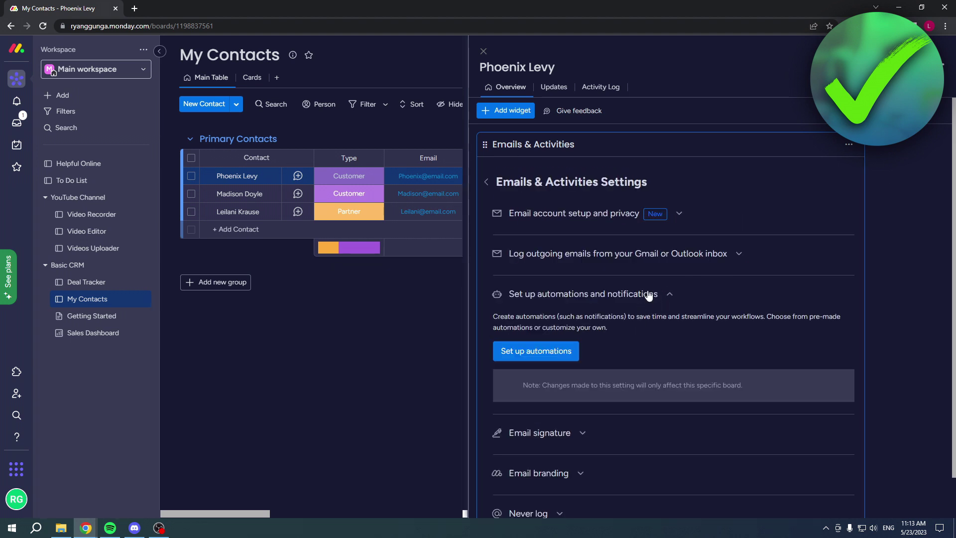
left_click(656, 294)
left_click(577, 340)
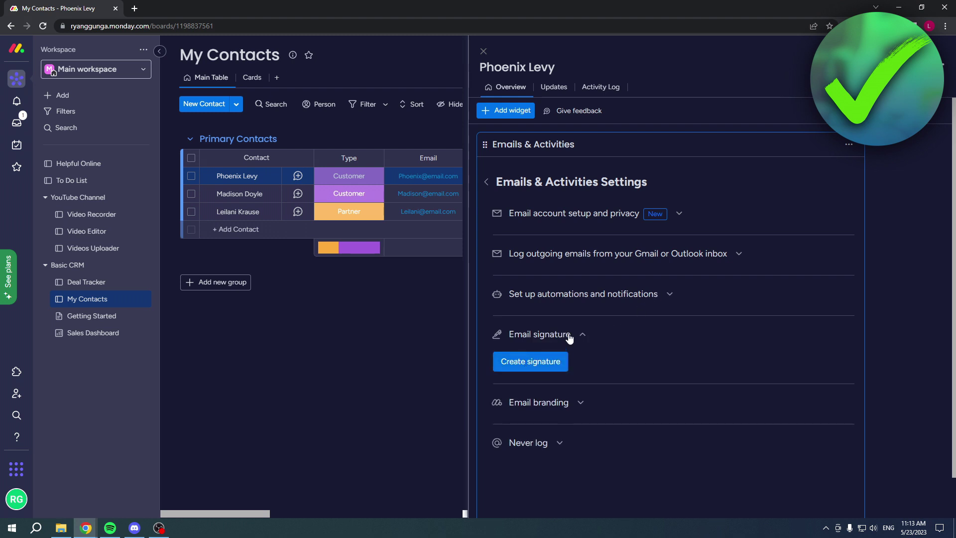
left_click(572, 341)
left_click(558, 378)
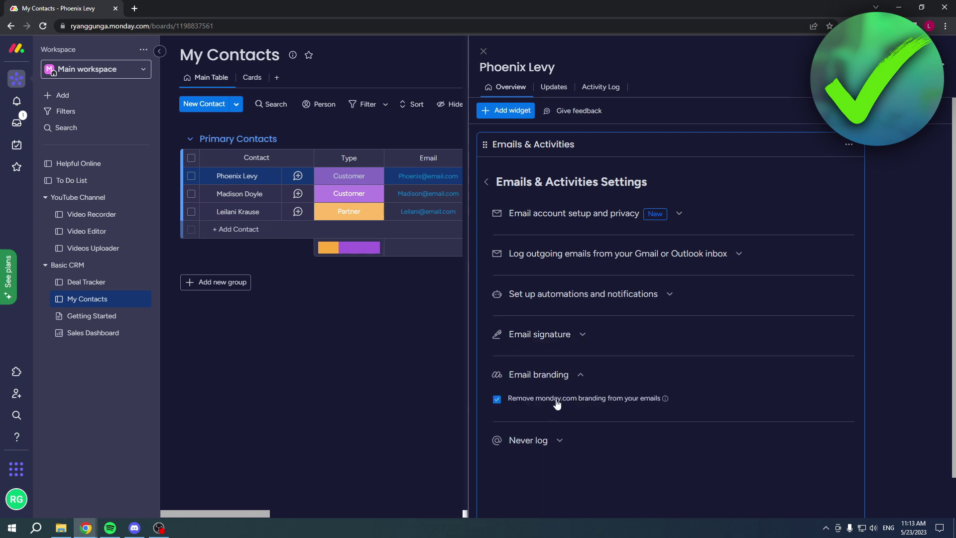
left_click(577, 379)
left_click(553, 418)
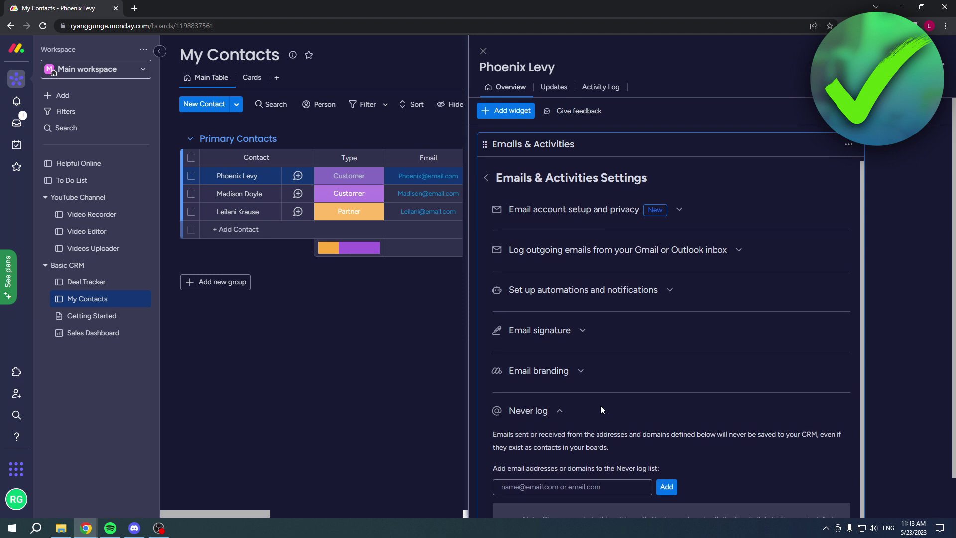
scroll(528, 453, "down", 1)
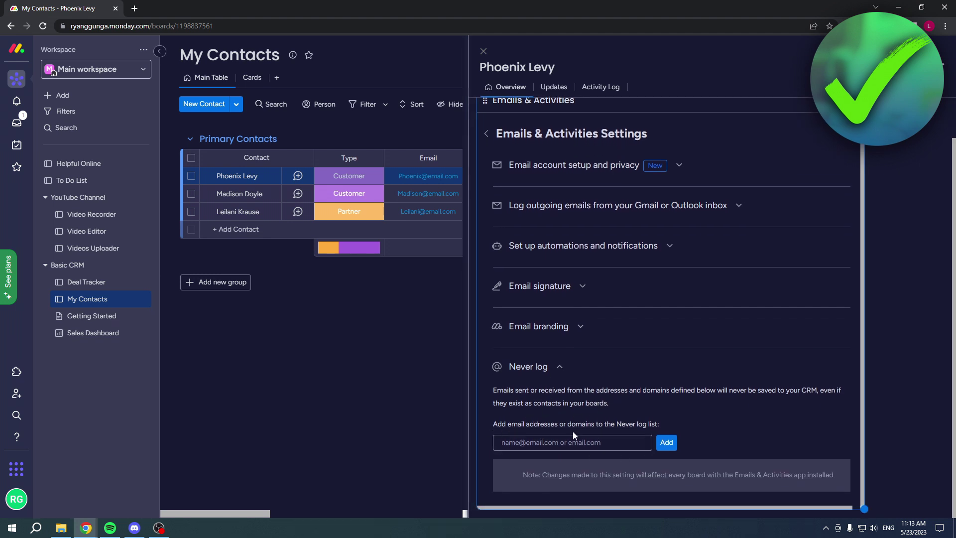
left_click(560, 369)
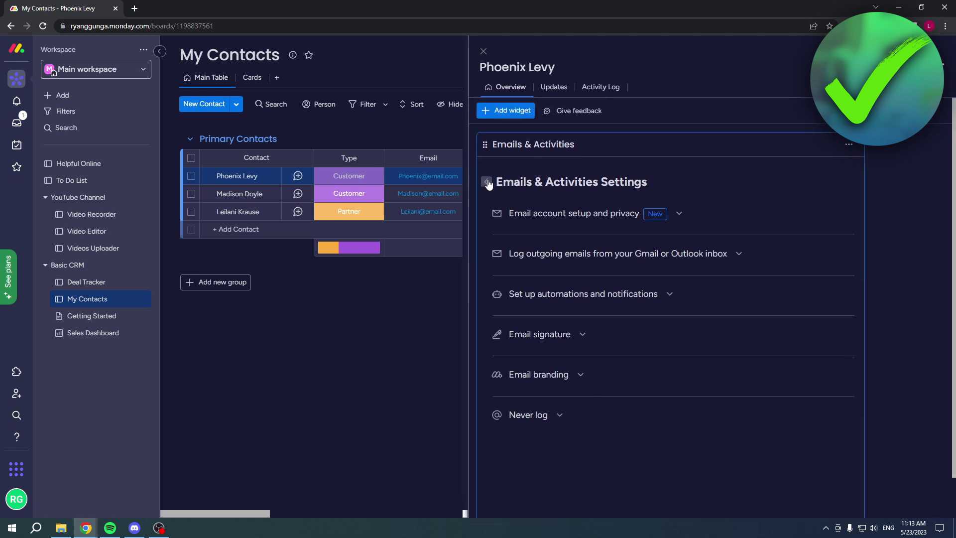
- Close the contact panel and open the My Contacts Integrations Center, focusing its search
left_click(487, 182)
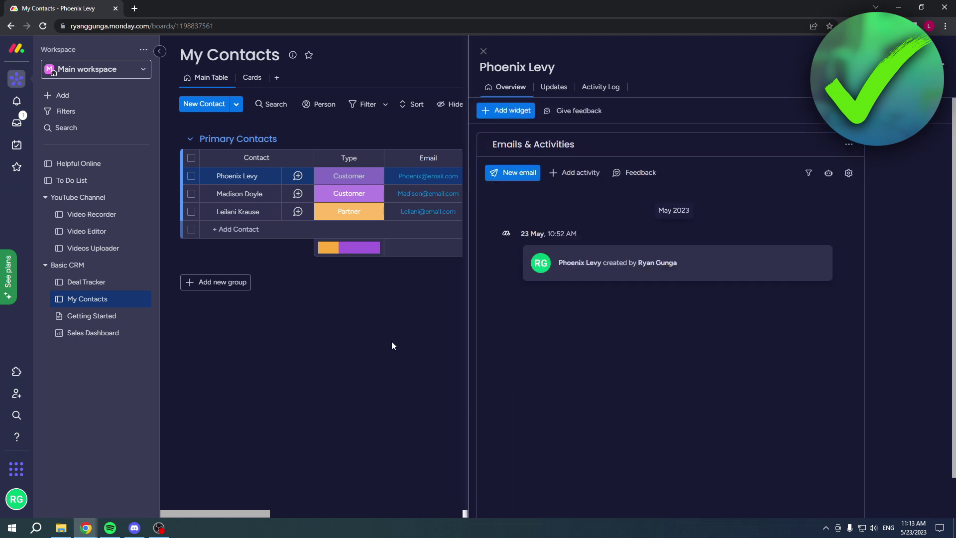
left_click(483, 51)
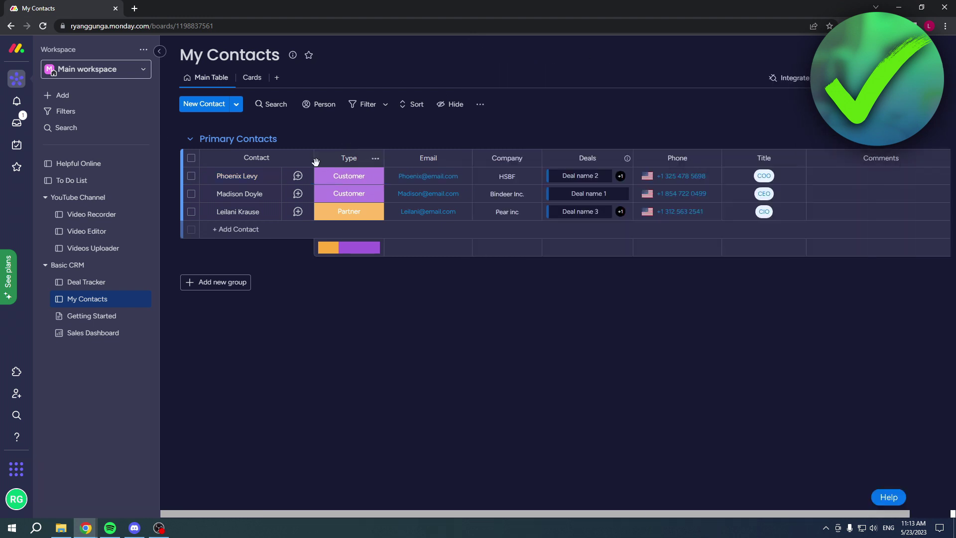
left_click(775, 78)
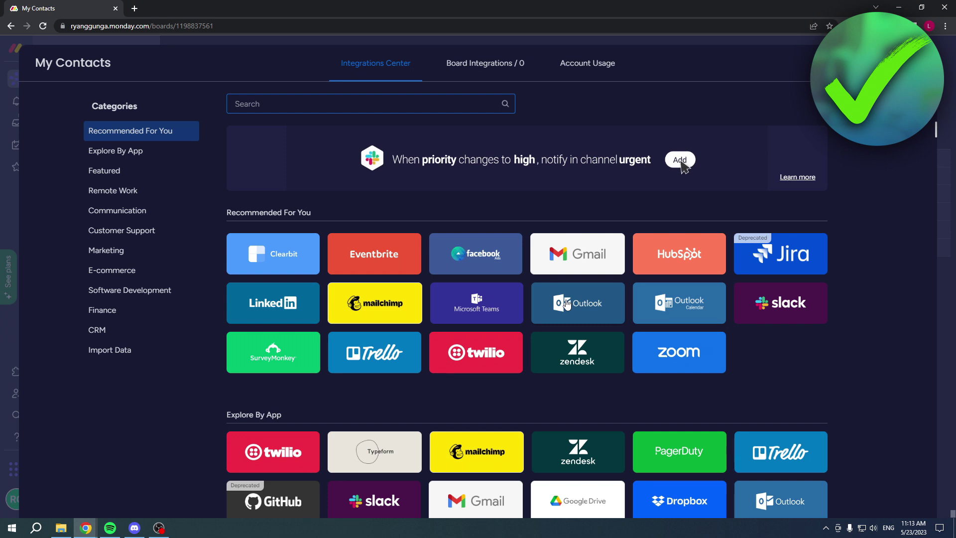
left_click(330, 103)
- Search integrations for 'outlook' and pick the 'when status changes, send an email' recipe
type("ou")
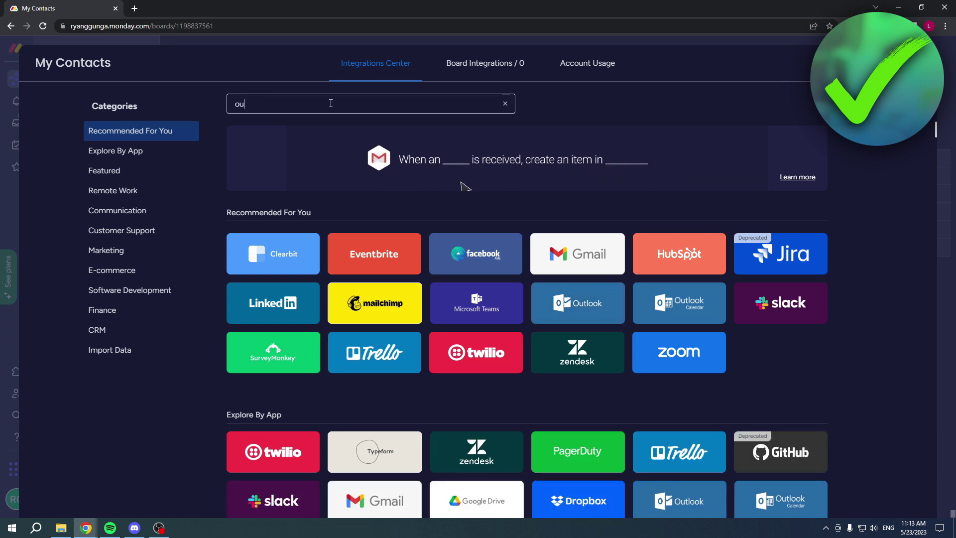
type("tlook")
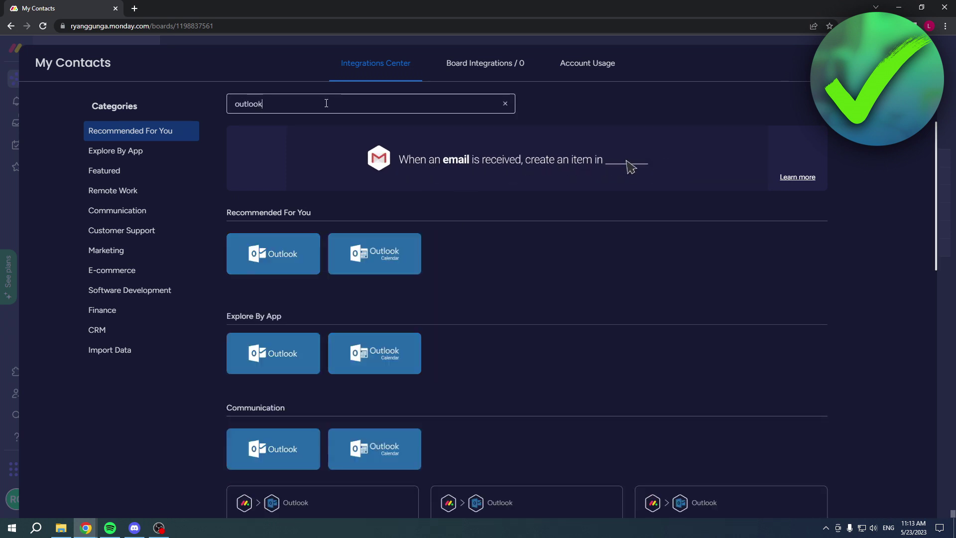
scroll(420, 254, "down", 2)
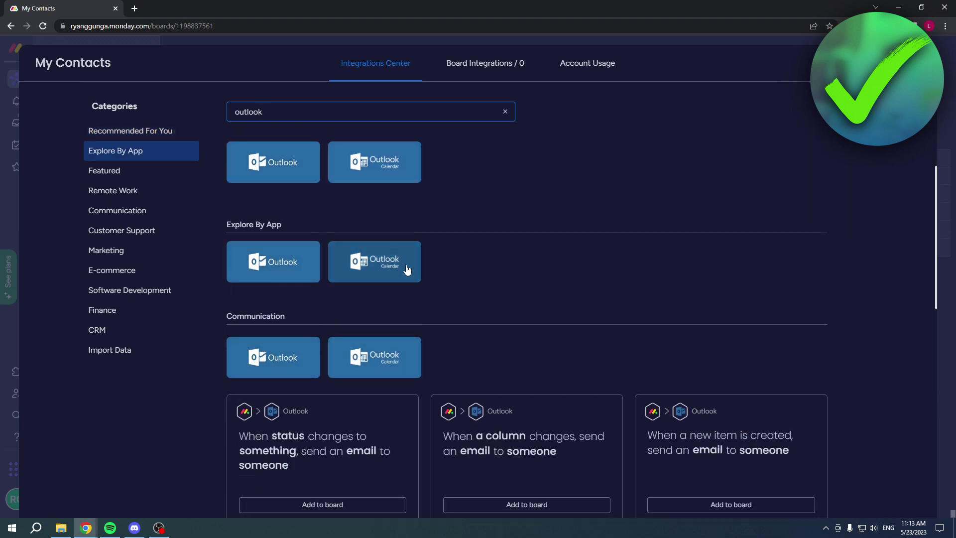
scroll(407, 269, "down", 5)
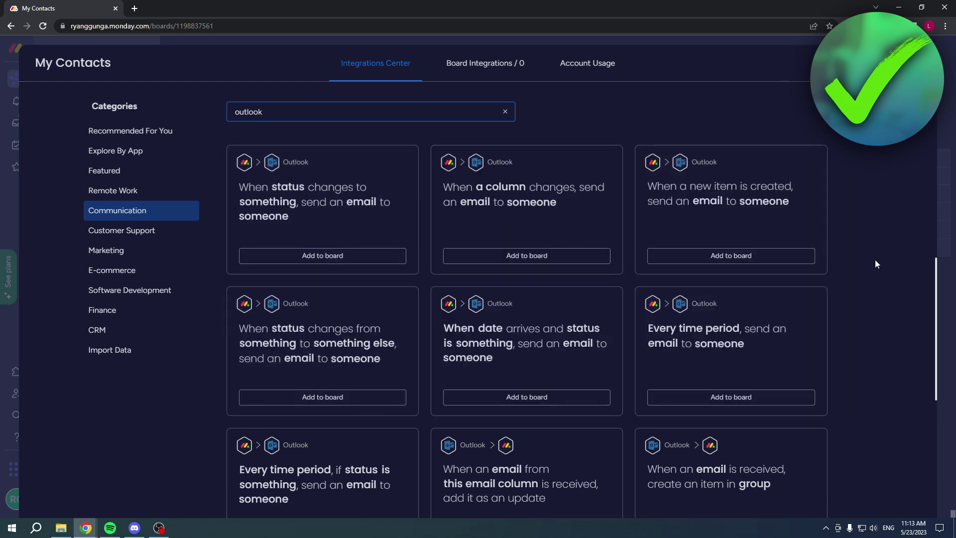
scroll(873, 264, "down", 6)
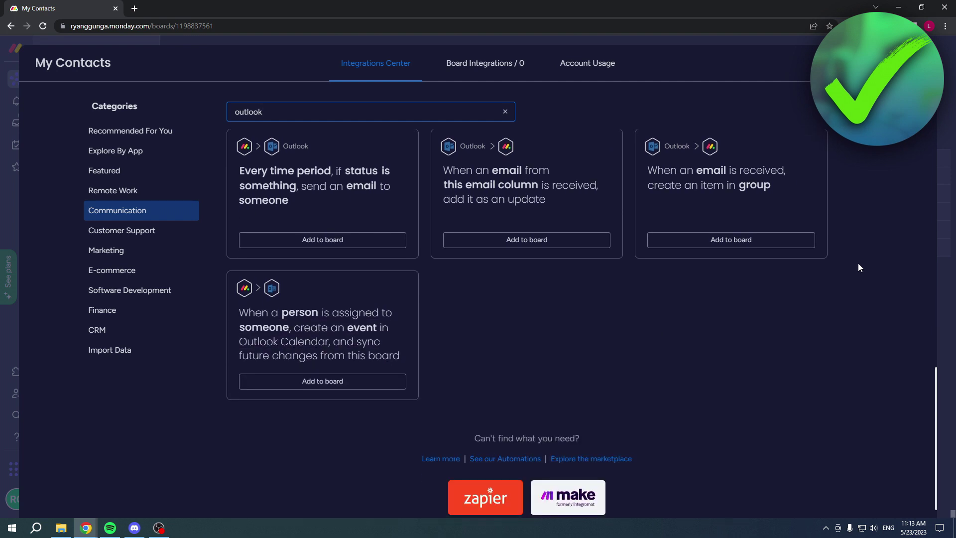
scroll(849, 268, "up", 8)
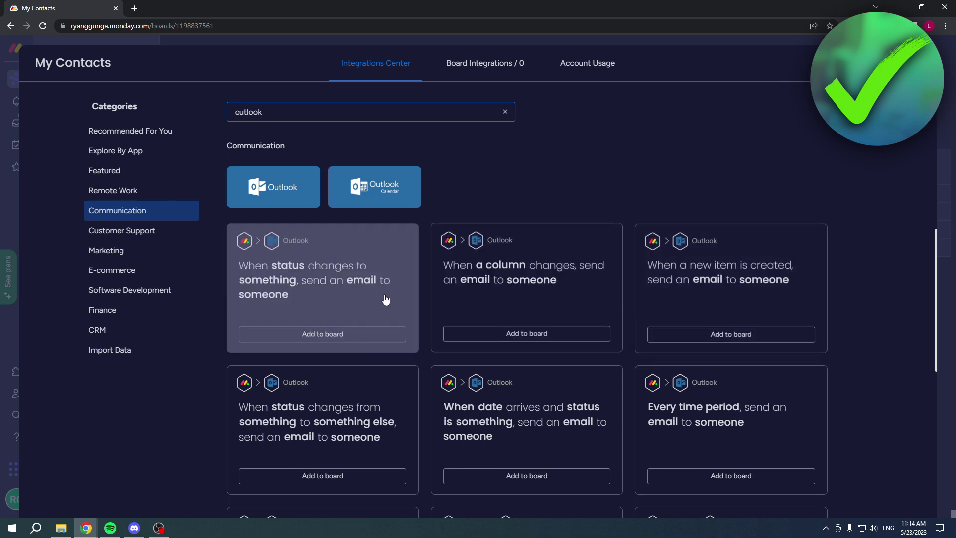
left_click(377, 292)
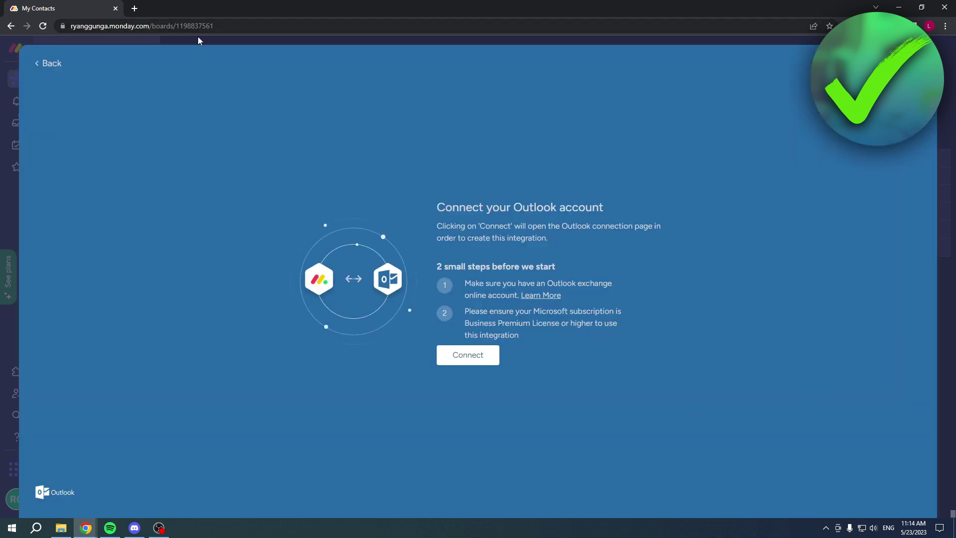
left_click(51, 64)
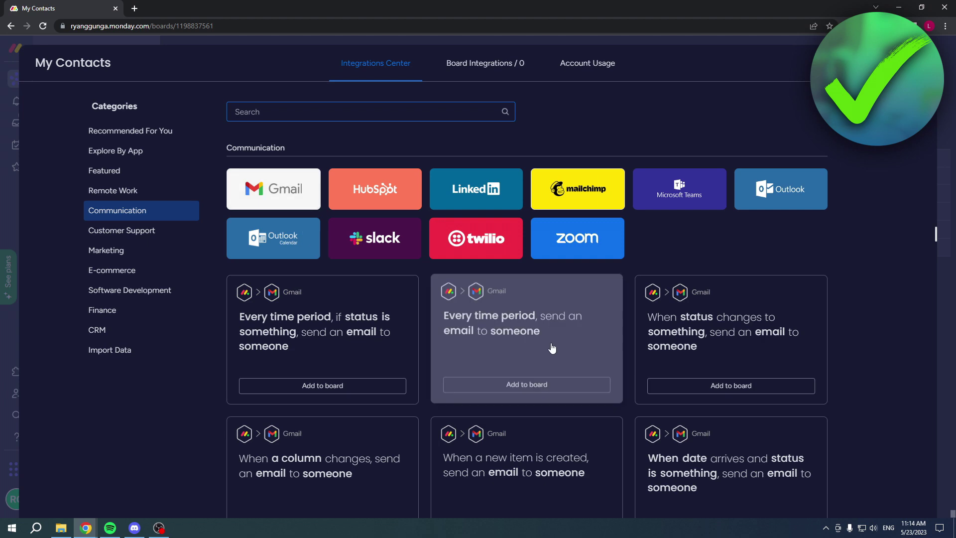
scroll(551, 349, "down", 3)
scroll(819, 367, "up", 5)
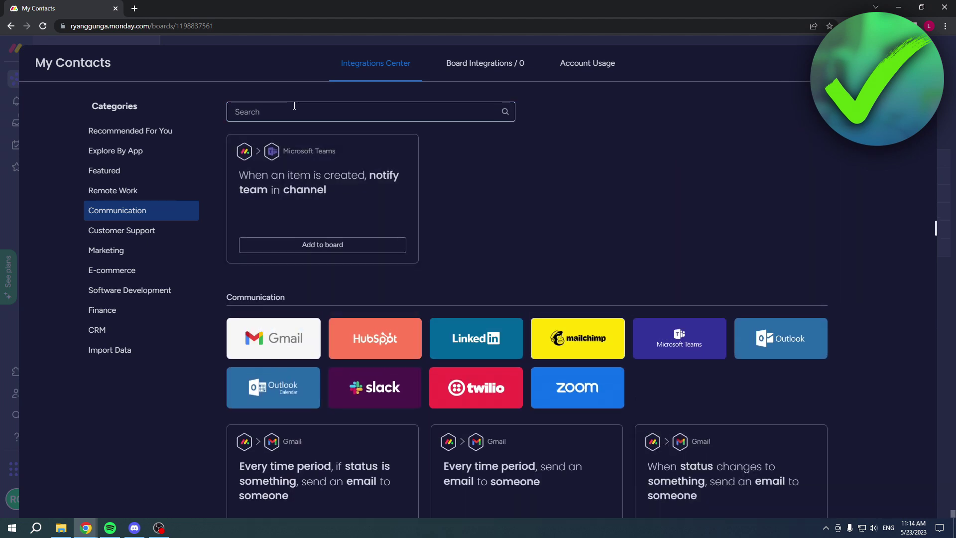
left_click(345, 106)
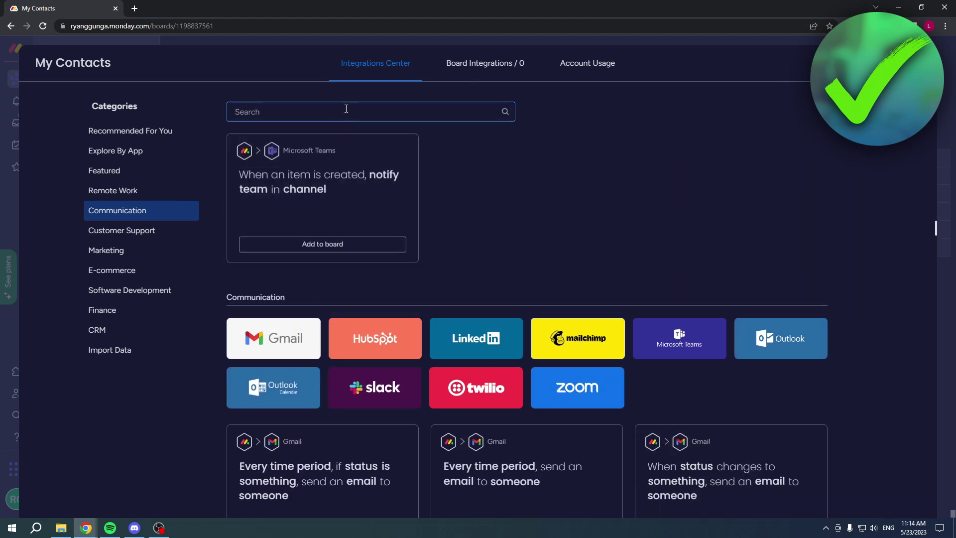
type("outlook")
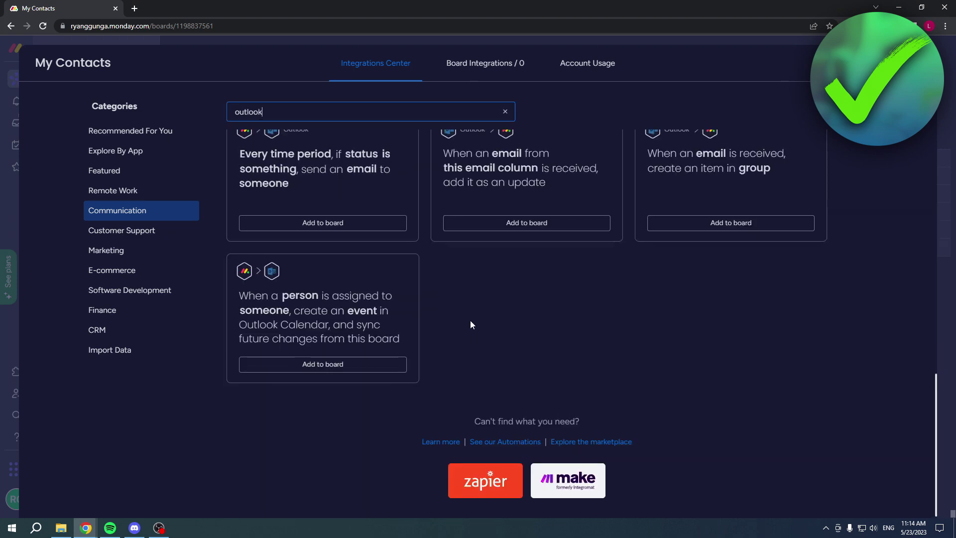
scroll(470, 321, "up", 10)
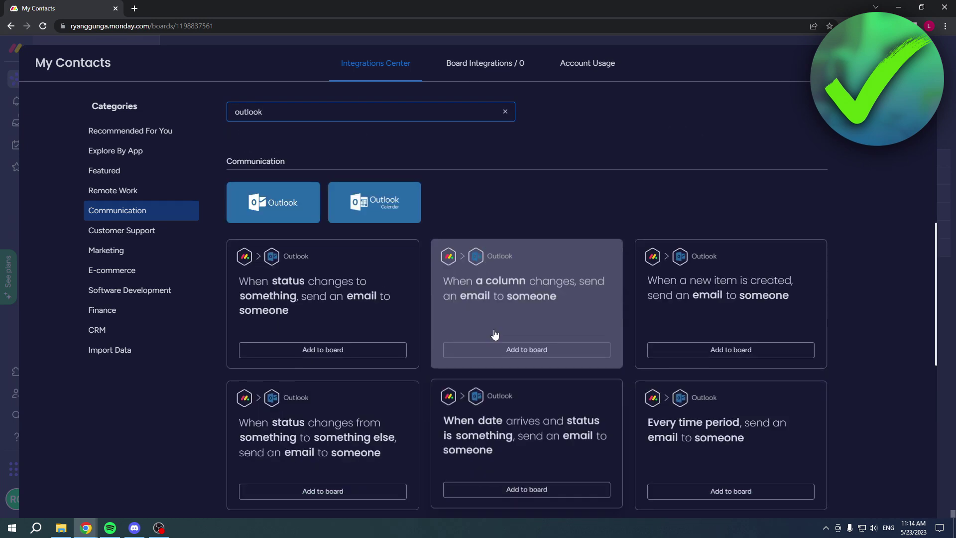
scroll(812, 342, "down", 10)
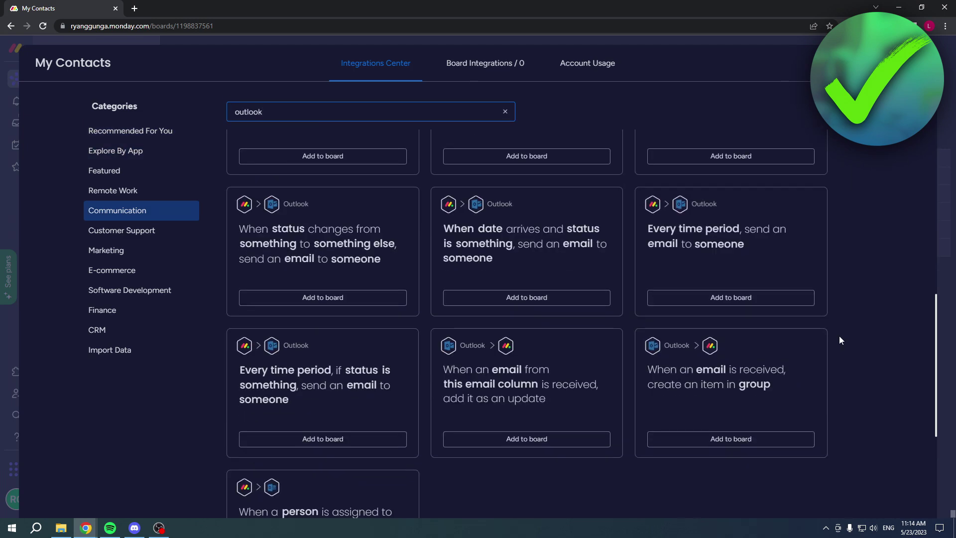